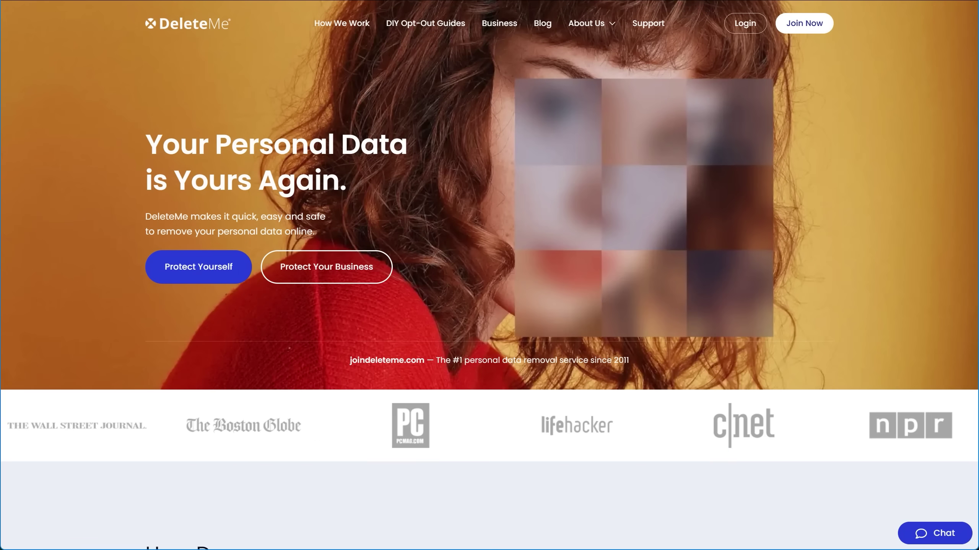
Scroll through 'How Does DeleteMe Work?' and the sample Google results for a Beverly Hills name
{"action": "scroll", "coordinate": [489, 275], "scroll_direction": "down", "scroll_amount": 10}
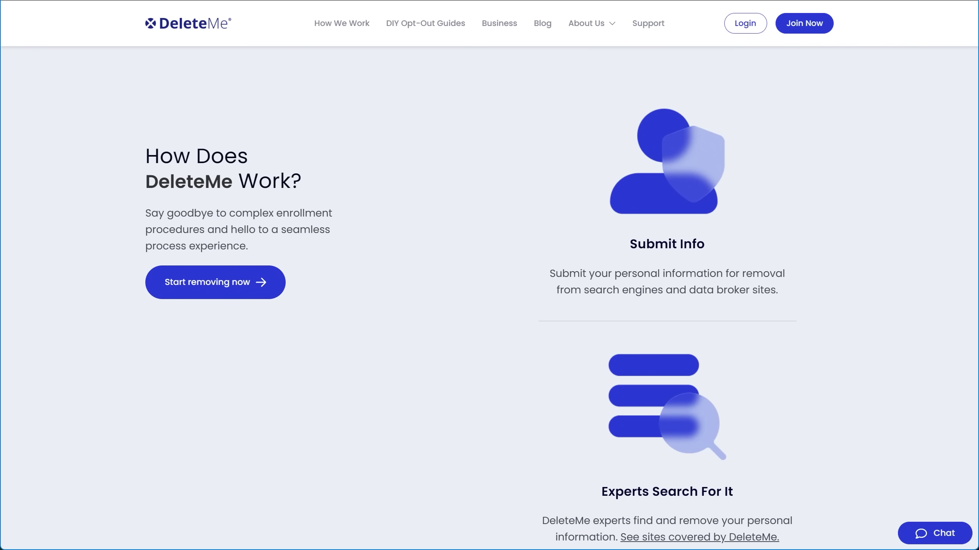
{"action": "scroll", "coordinate": [667, 312], "scroll_direction": "down", "scroll_amount": 8}
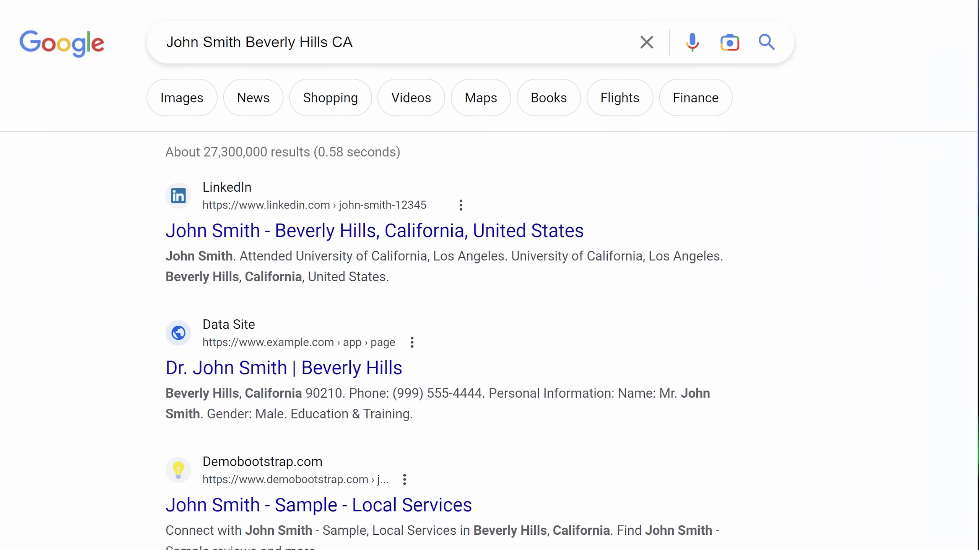
{"action": "scroll", "coordinate": [489, 276], "scroll_direction": "down", "scroll_amount": 5}
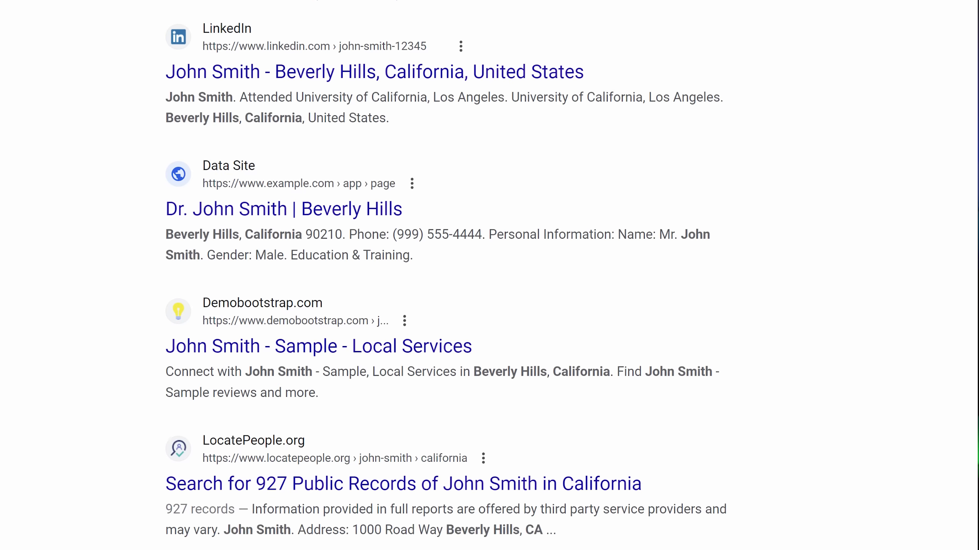
{"action": "scroll", "coordinate": [489, 275], "scroll_direction": "down", "scroll_amount": 5}
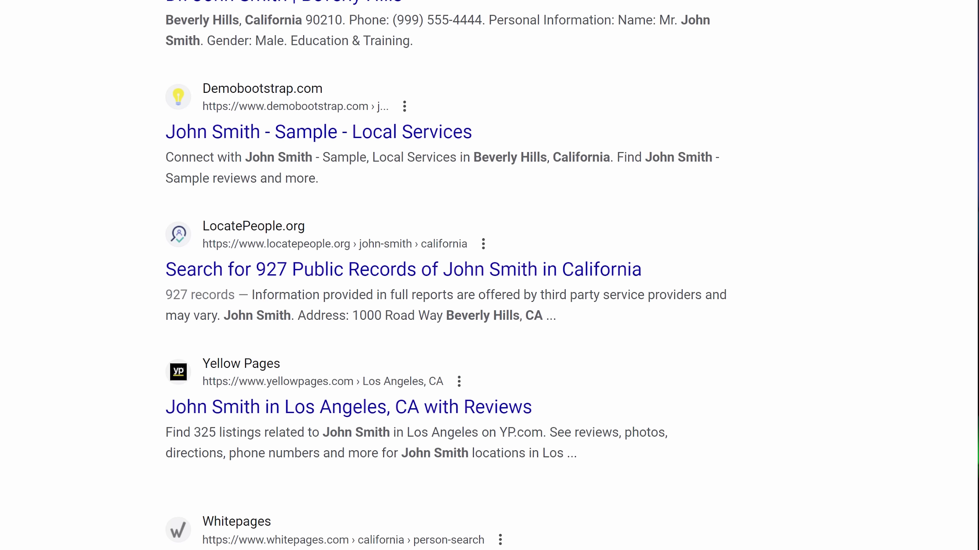
{"action": "scroll", "coordinate": [489, 275], "scroll_direction": "down", "scroll_amount": 5}
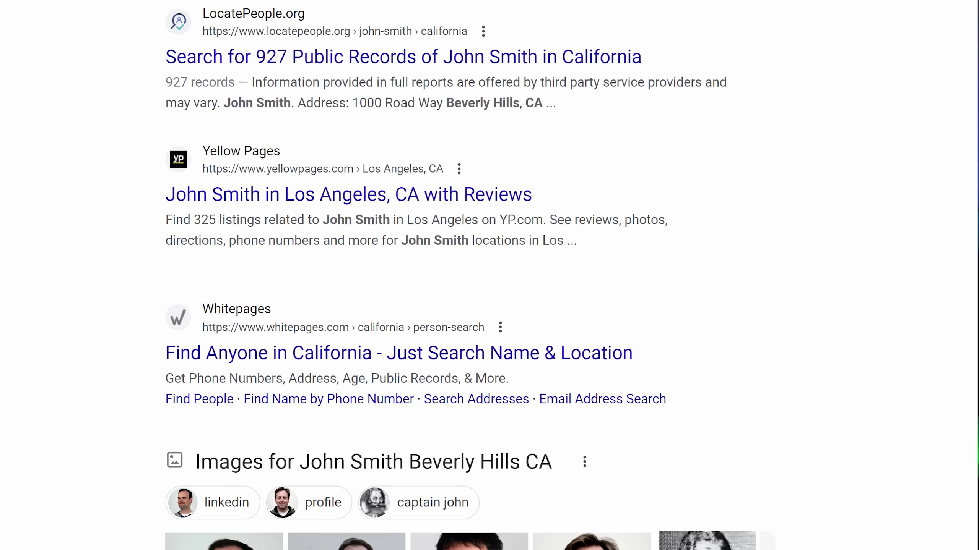
{"action": "scroll", "coordinate": [489, 276], "scroll_direction": "down", "scroll_amount": 5}
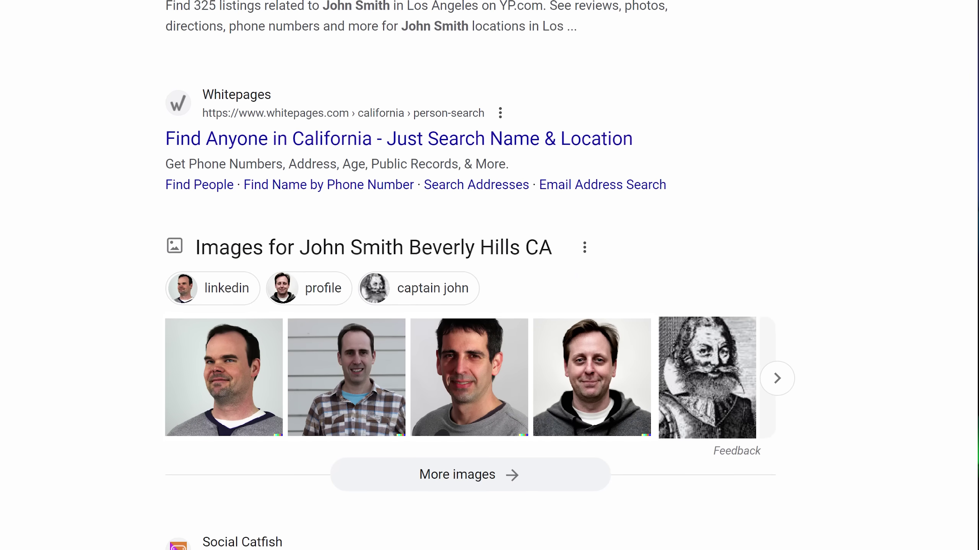
{"action": "scroll", "coordinate": [489, 275], "scroll_direction": "down", "scroll_amount": 5}
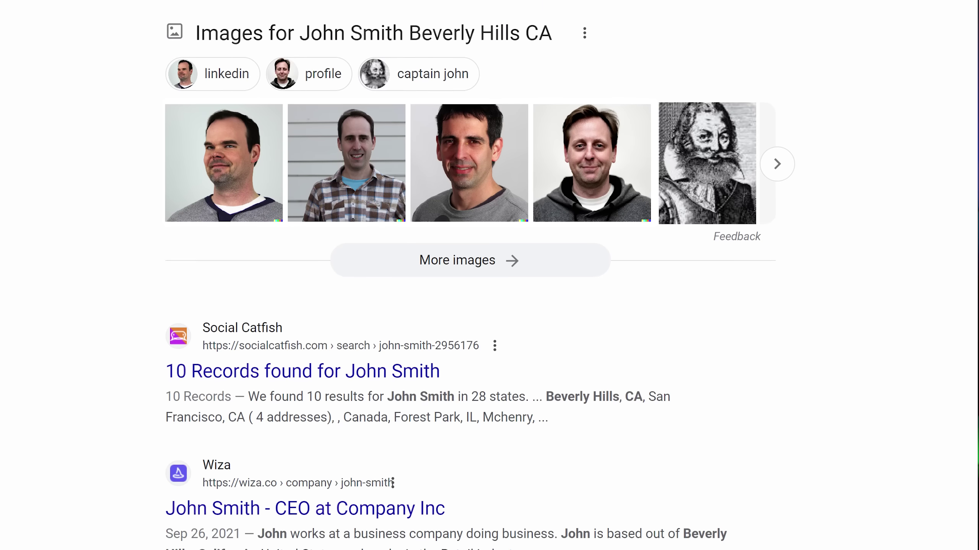
{"action": "scroll", "coordinate": [489, 275], "scroll_direction": "down", "scroll_amount": 5}
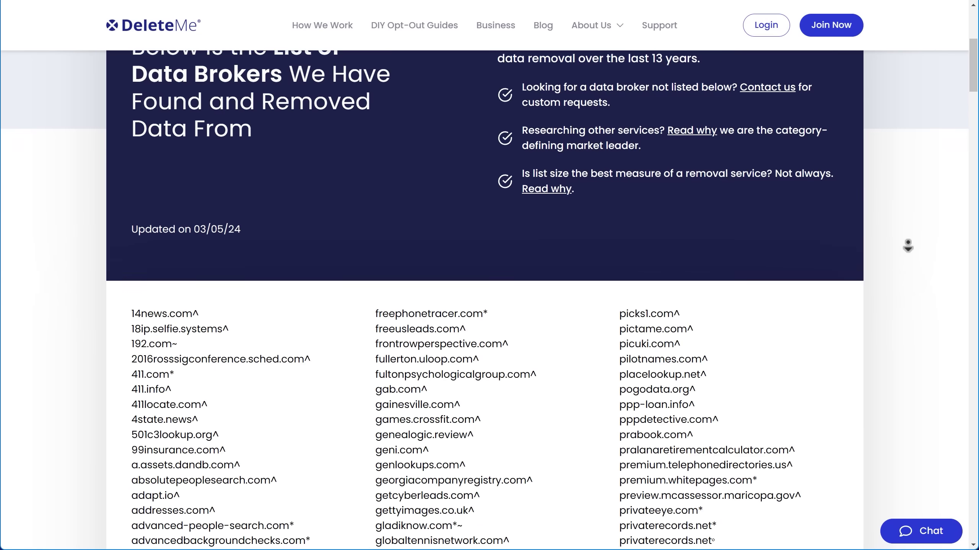
Scroll the covered data-broker list, then open Privacy Tools > Masking for email and phone masking
{"action": "scroll", "coordinate": [914, 227], "scroll_direction": "down", "scroll_amount": 8}
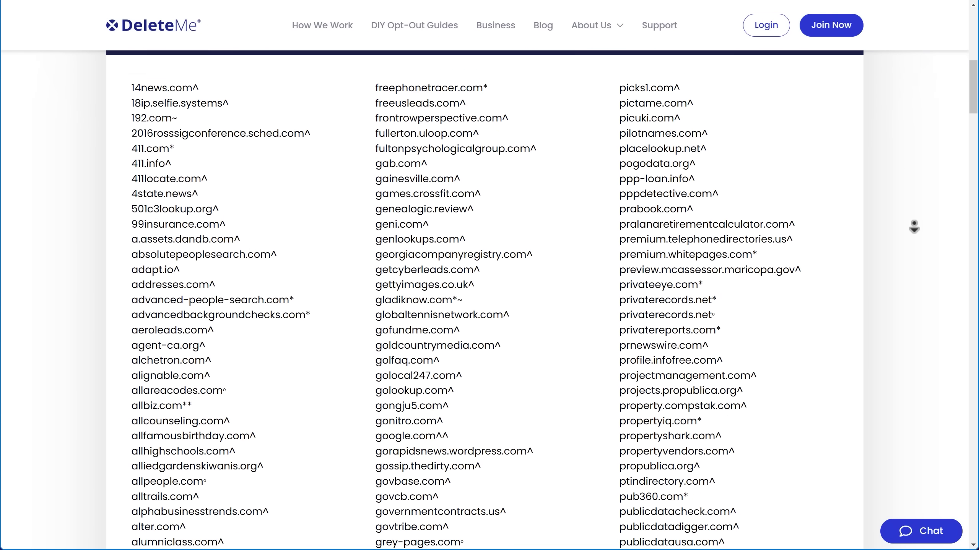
{"action": "scroll", "coordinate": [914, 227], "scroll_direction": "down", "scroll_amount": 9}
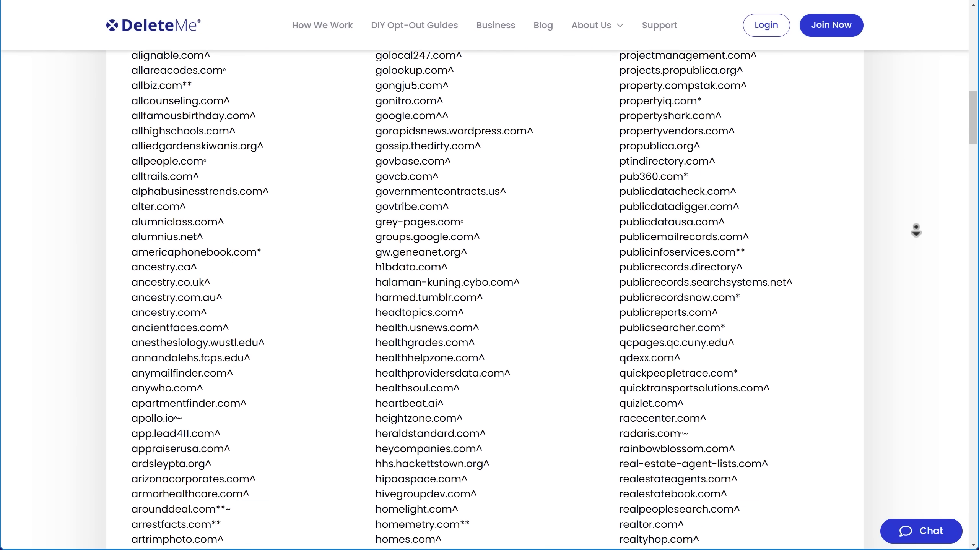
{"action": "scroll", "coordinate": [916, 233], "scroll_direction": "down", "scroll_amount": 13}
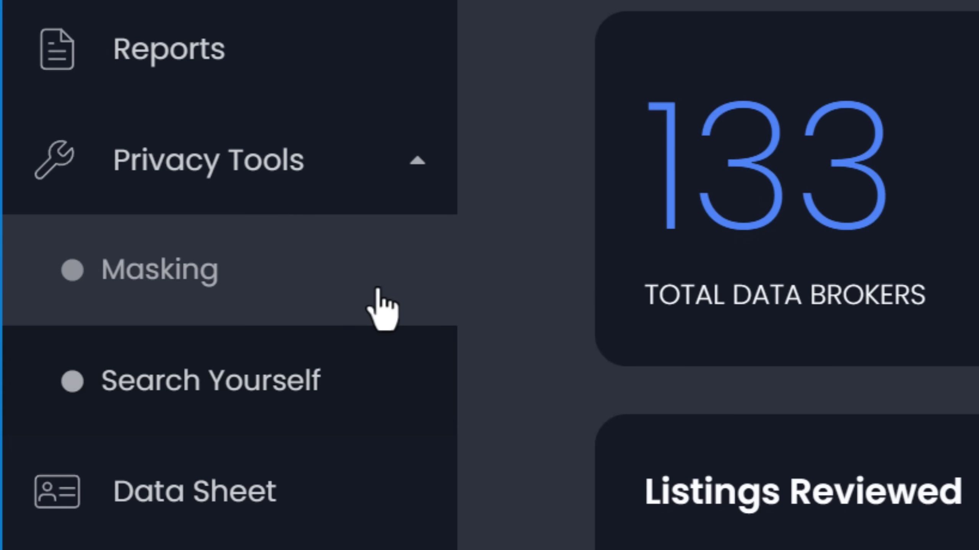
{"action": "left_click", "coordinate": [382, 306]}
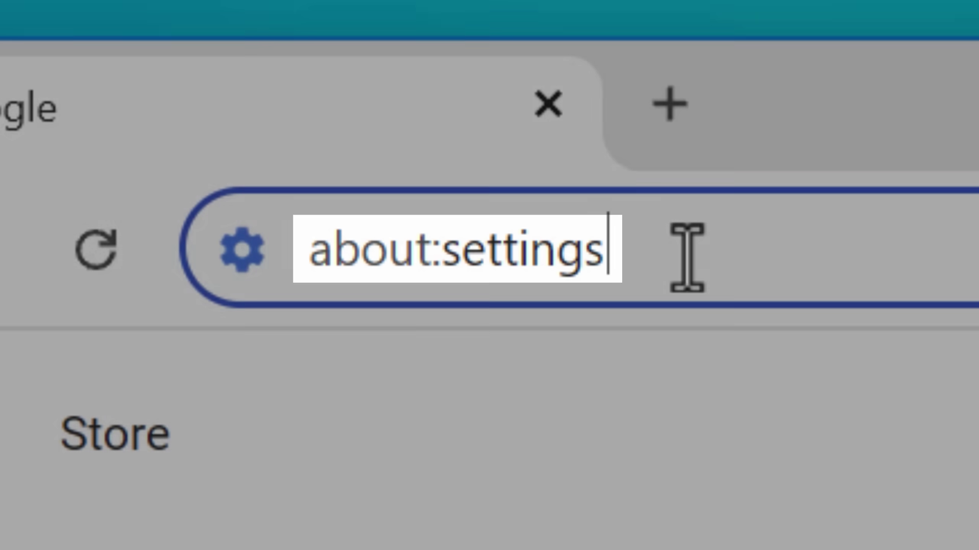
Load Chrome's about:settings, stretch the window to the screen bottom, and open Privacy and security
{"action": "key", "text": "Return"}
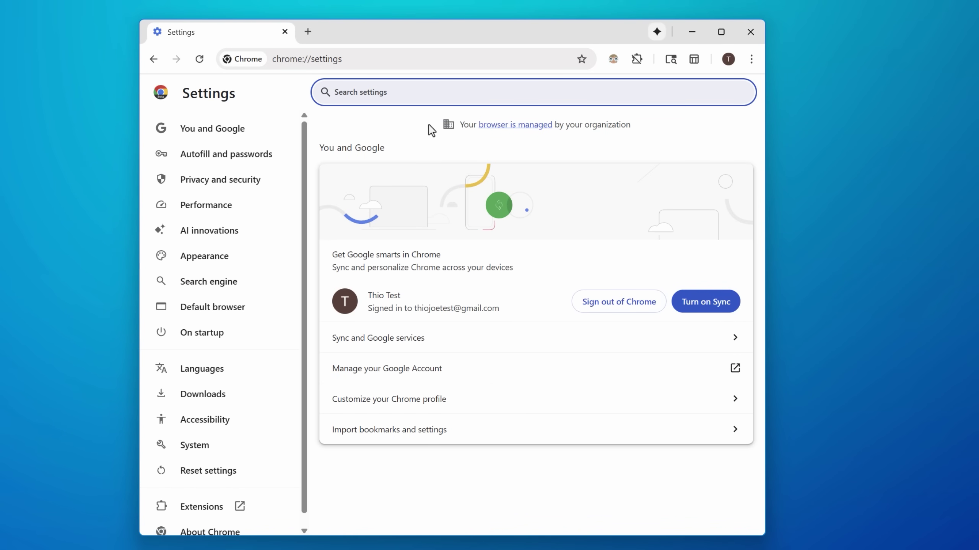
{"action": "left_click_drag", "start_coordinate": [392, 538], "coordinate": [393, 549]}
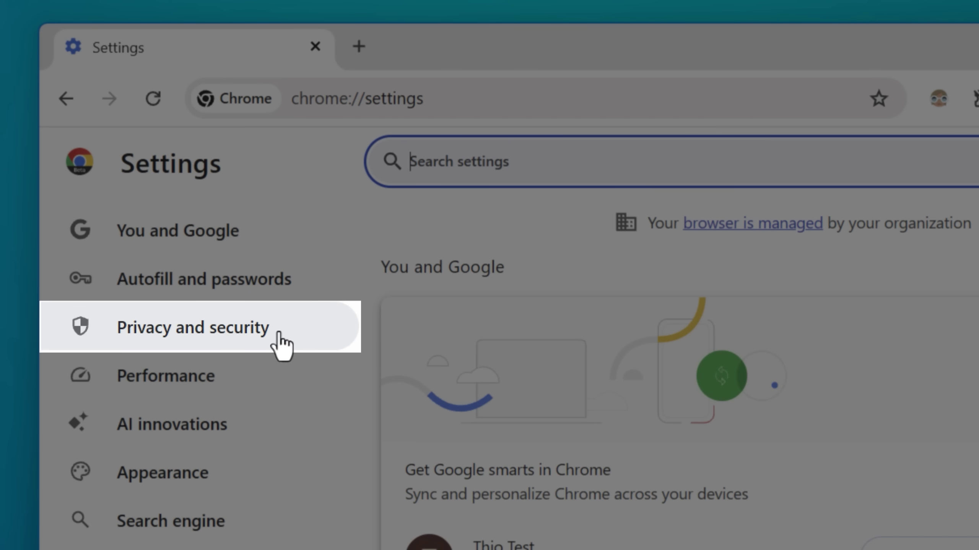
{"action": "left_click", "coordinate": [279, 334]}
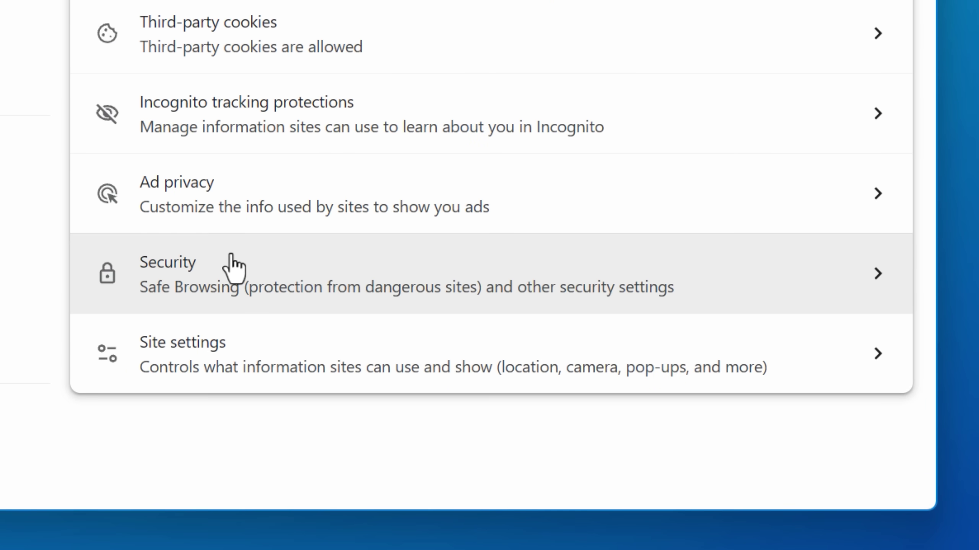
{"action": "left_click", "coordinate": [230, 256]}
Disallow JavaScript optimization for sites and begin adding an always-allowed exception
{"action": "left_click_drag", "start_coordinate": [760, 239], "coordinate": [748, 445]}
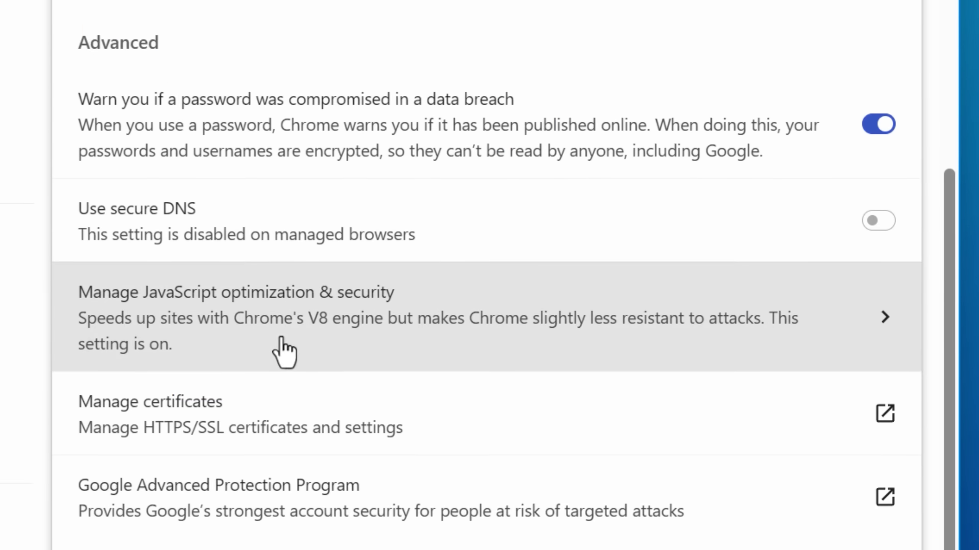
{"action": "left_click", "coordinate": [284, 247]}
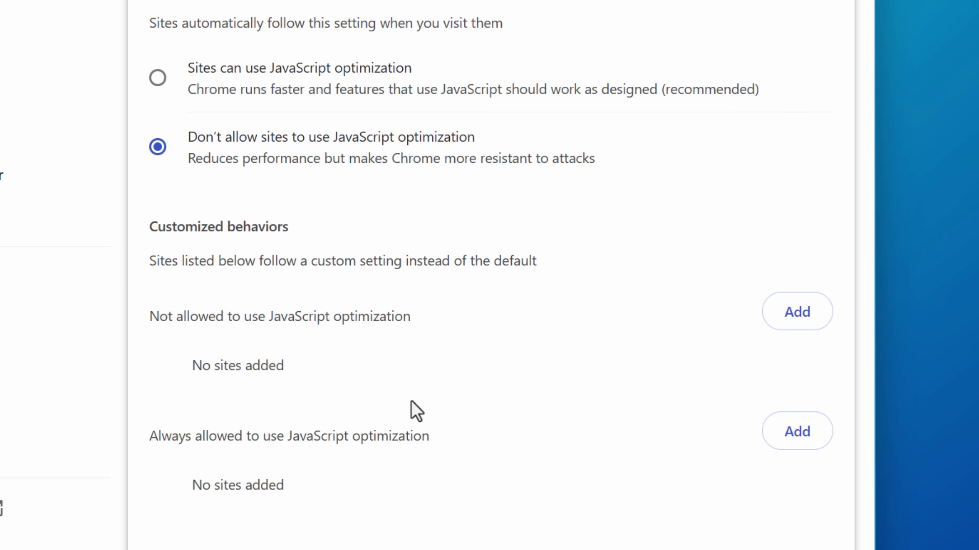
{"action": "left_click_drag", "start_coordinate": [146, 434], "coordinate": [511, 440]}
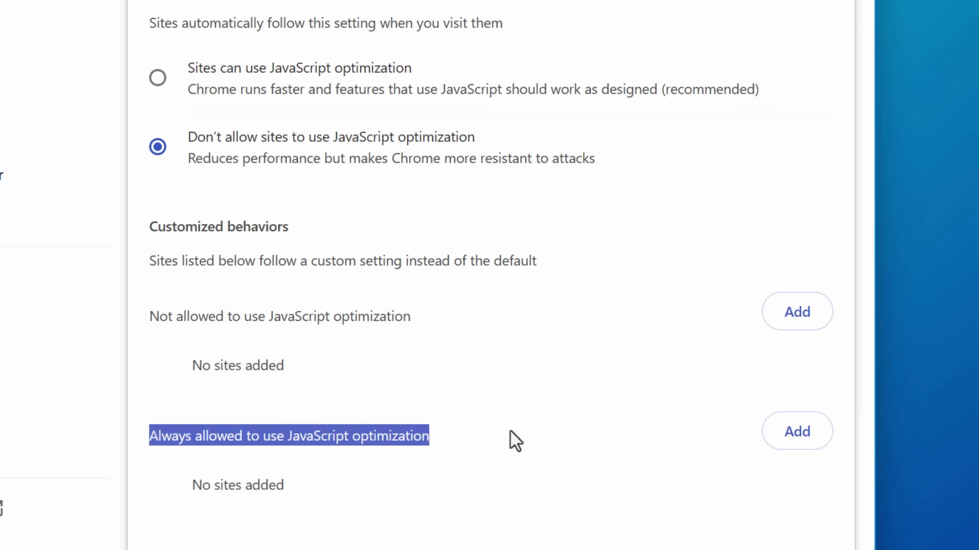
{"action": "left_click", "coordinate": [799, 433]}
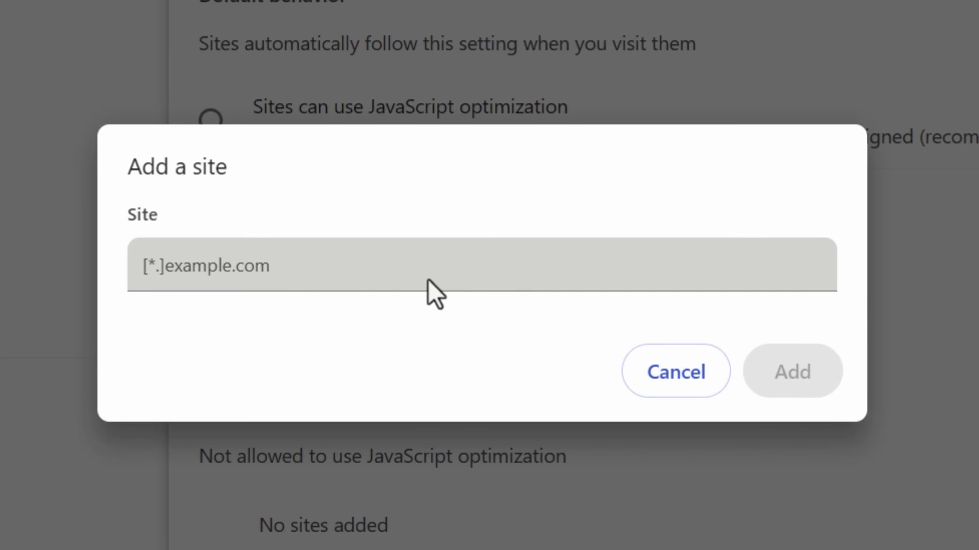
Start entering the '[*.]examp' site pattern in the always-allowed exception field
{"action": "left_click", "coordinate": [419, 268]}
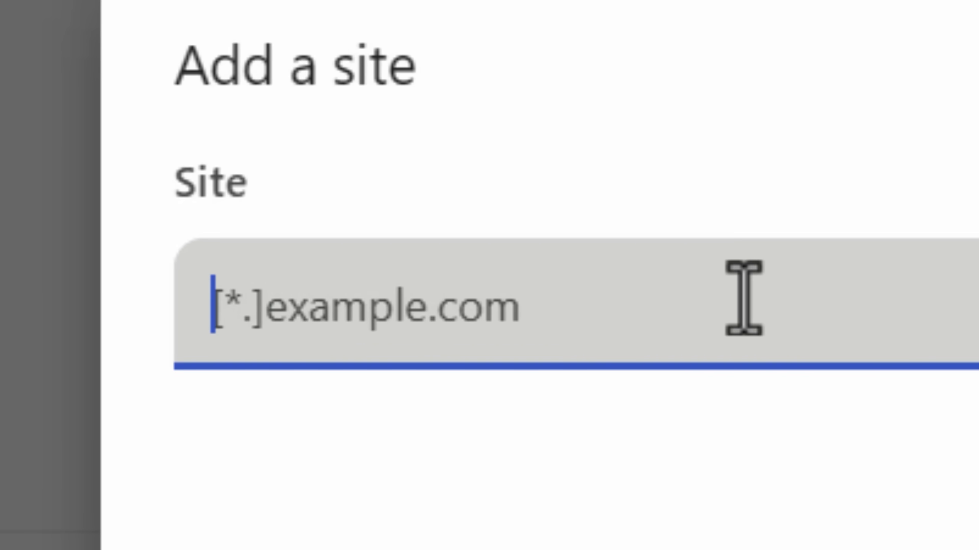
{"action": "type", "text": "["}
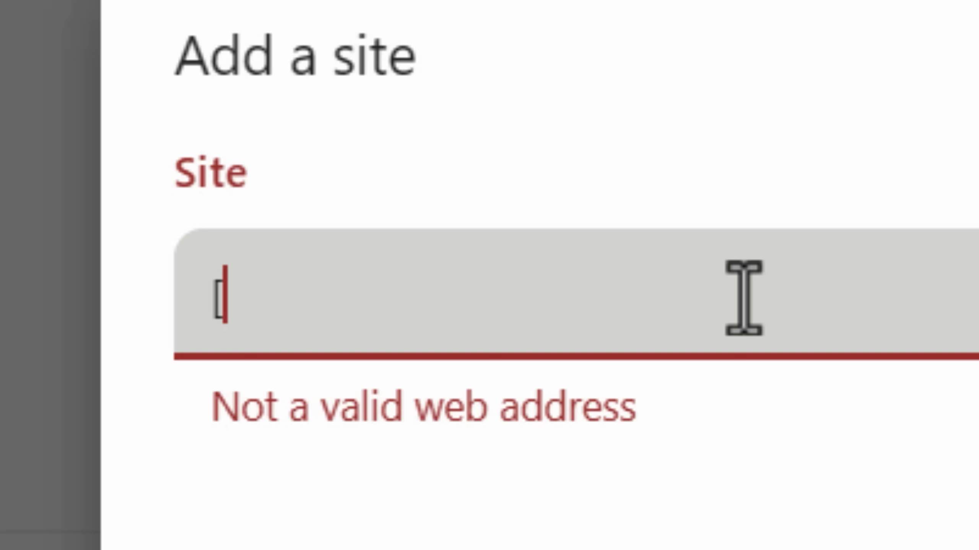
{"action": "type", "text": "*.]examp"}
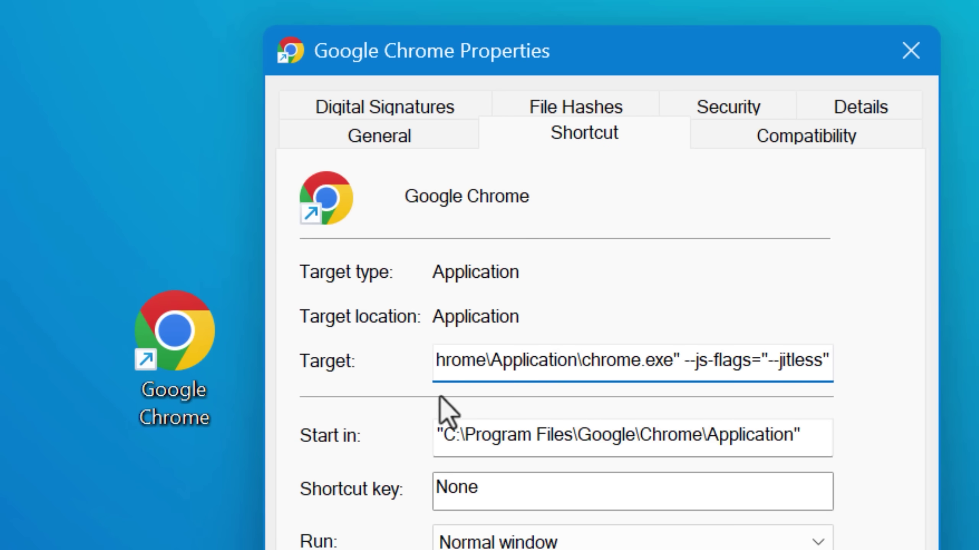
{"action": "left_click", "coordinate": [199, 386]}
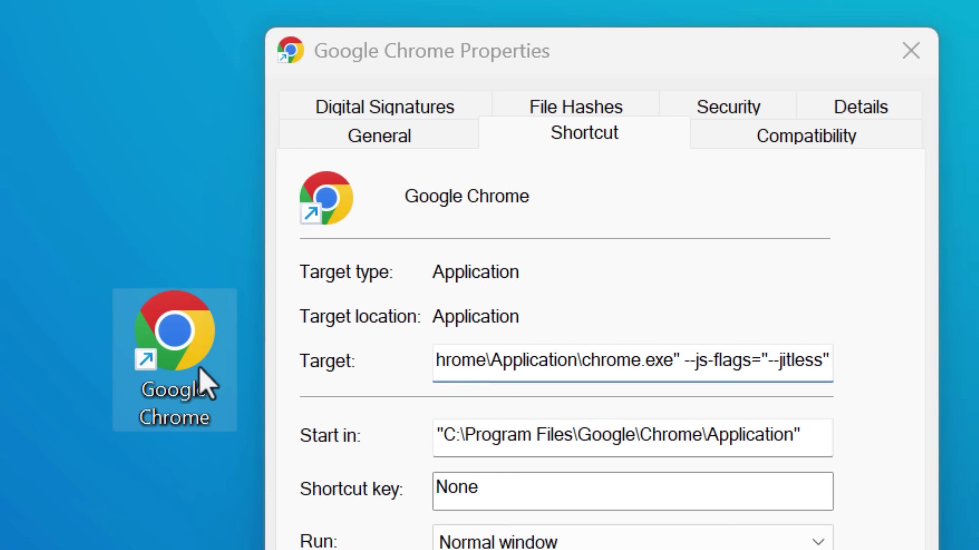
{"action": "left_click", "coordinate": [337, 402]}
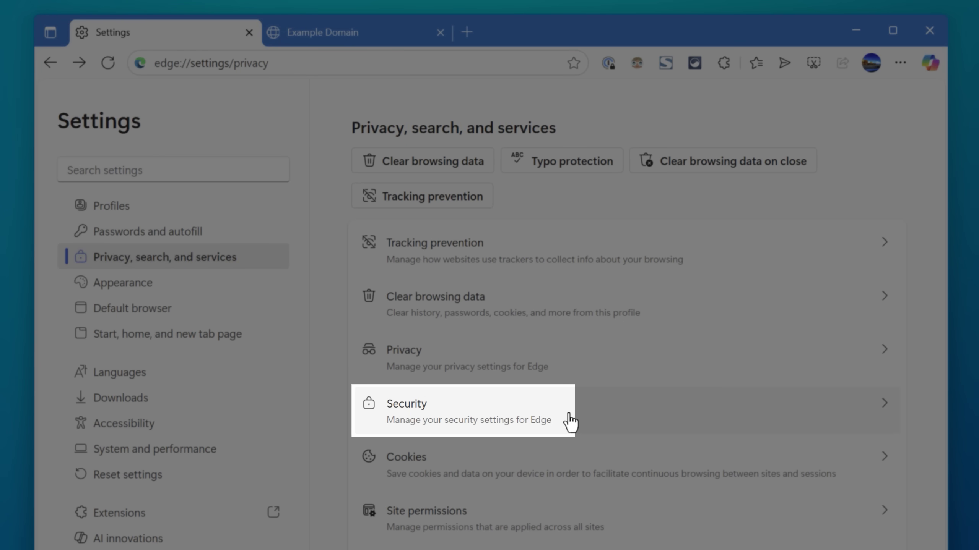
Set Edge's enhanced security on the web to Strict, then view example.com's site information
{"action": "left_click", "coordinate": [568, 420]}
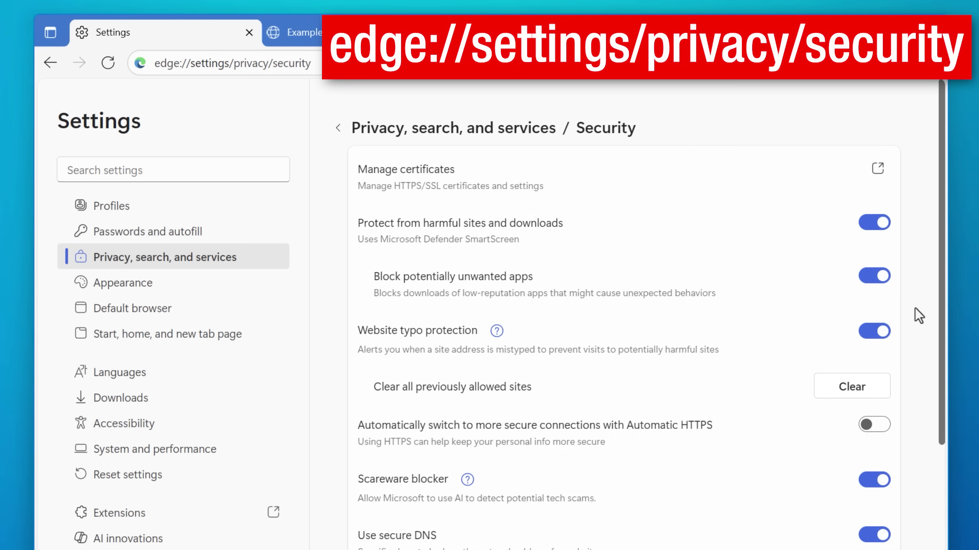
{"action": "scroll", "coordinate": [935, 262], "scroll_direction": "down", "scroll_amount": 2}
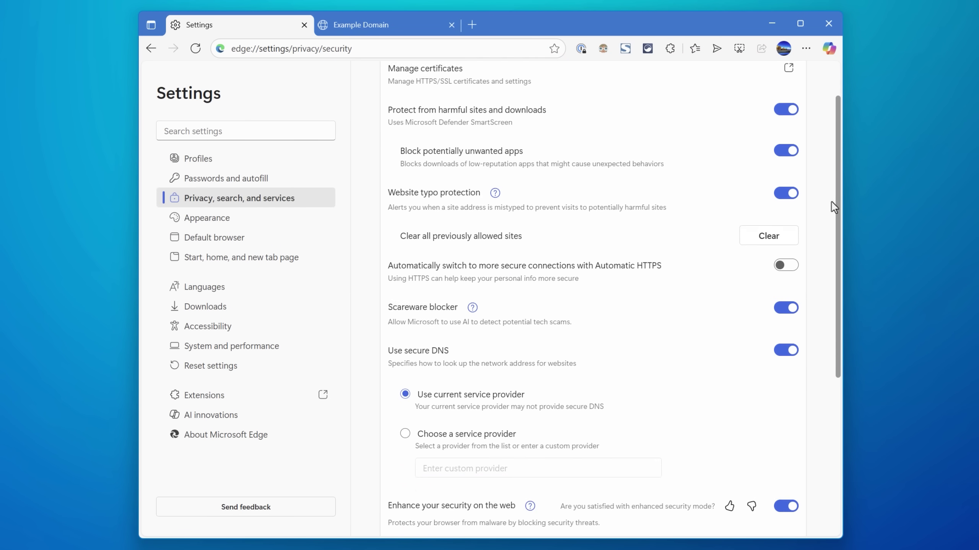
{"action": "scroll", "coordinate": [831, 201], "scroll_direction": "down", "scroll_amount": 5}
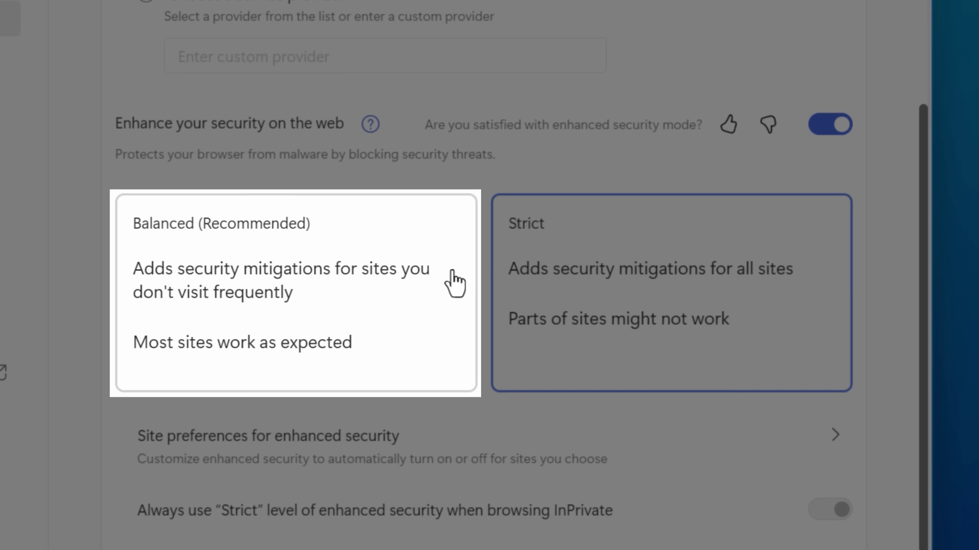
{"action": "left_click", "coordinate": [454, 282]}
{"action": "left_click", "coordinate": [736, 245]}
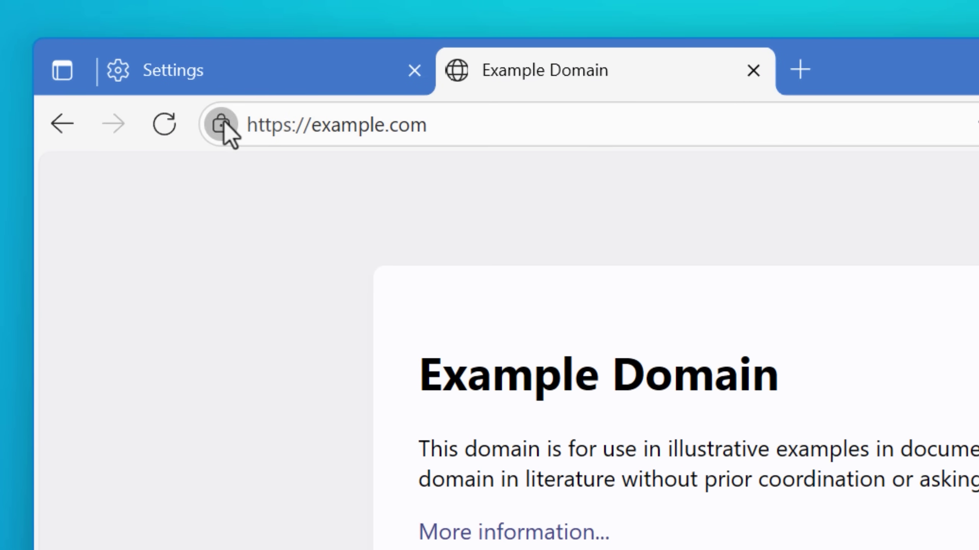
{"action": "left_click", "coordinate": [221, 124]}
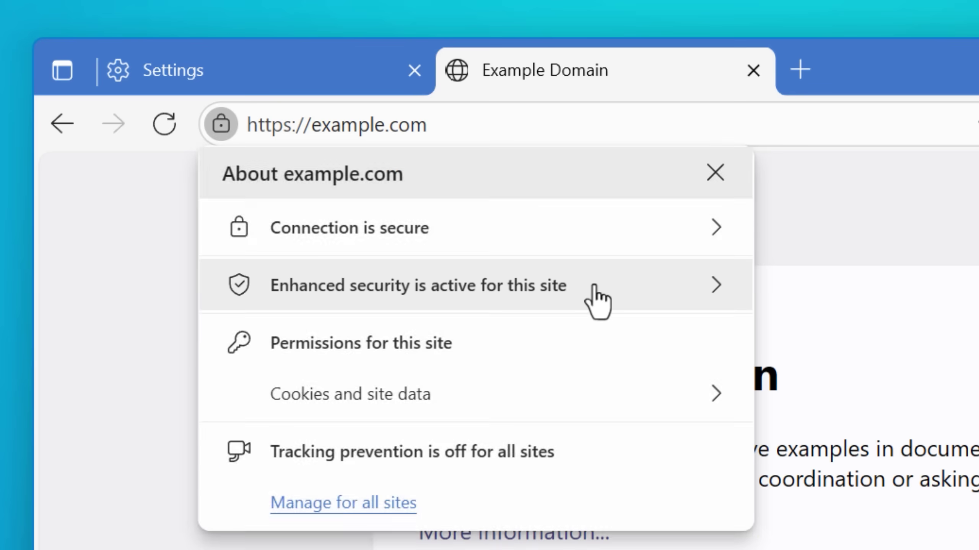
Turn off enhanced security for example.com and open the enhanced security mode explanation
{"action": "left_click", "coordinate": [592, 288]}
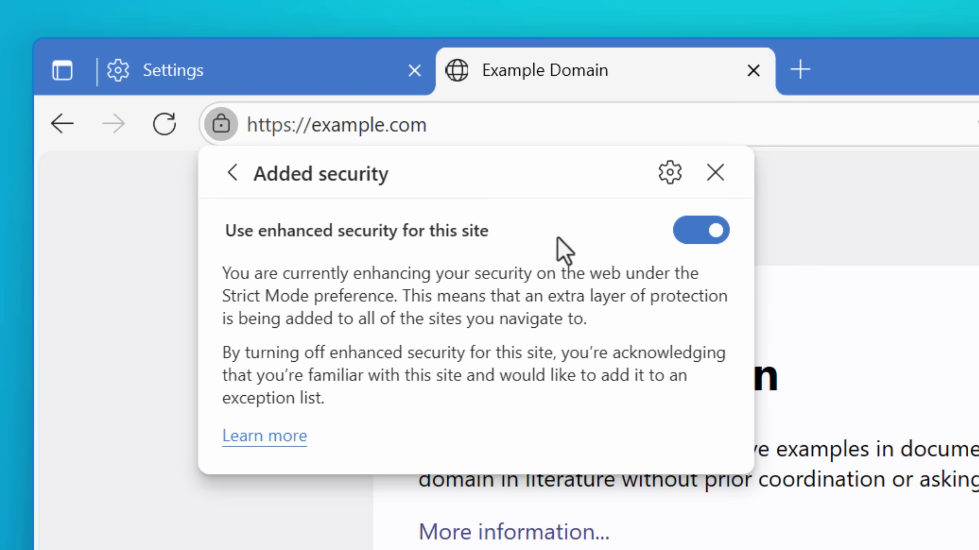
{"action": "left_click", "coordinate": [696, 236]}
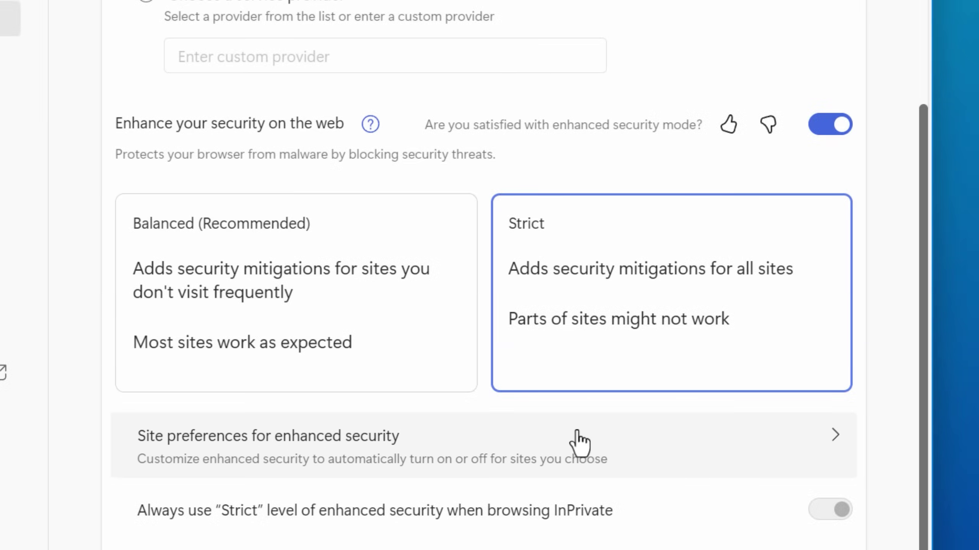
{"action": "scroll", "coordinate": [376, 111], "scroll_direction": "down", "scroll_amount": 1}
{"action": "left_click", "coordinate": [371, 99]}
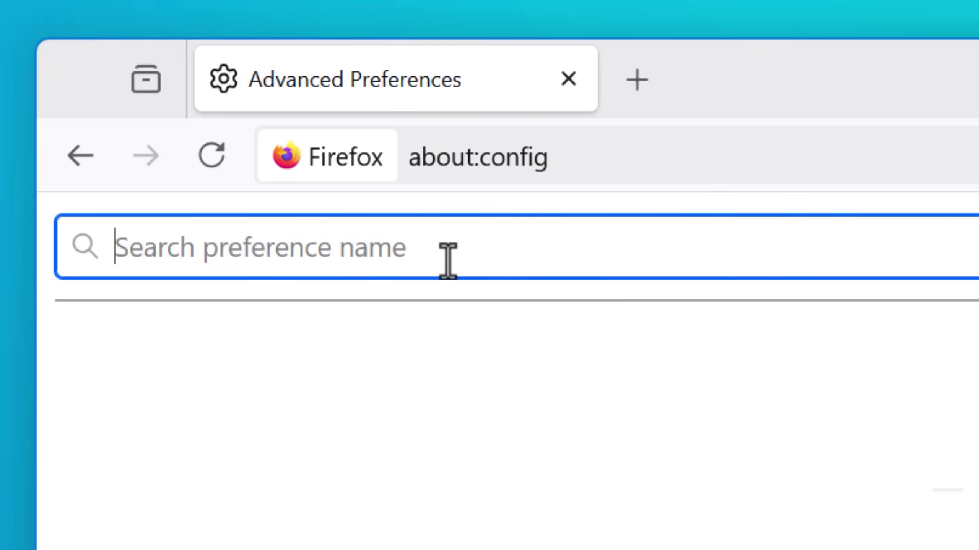
Set javascript.options.baselinejit to false and create javascript.options.jit_trustedprincipals as Boolean false
{"action": "type", "text": "javascript.options.baselinejit"}
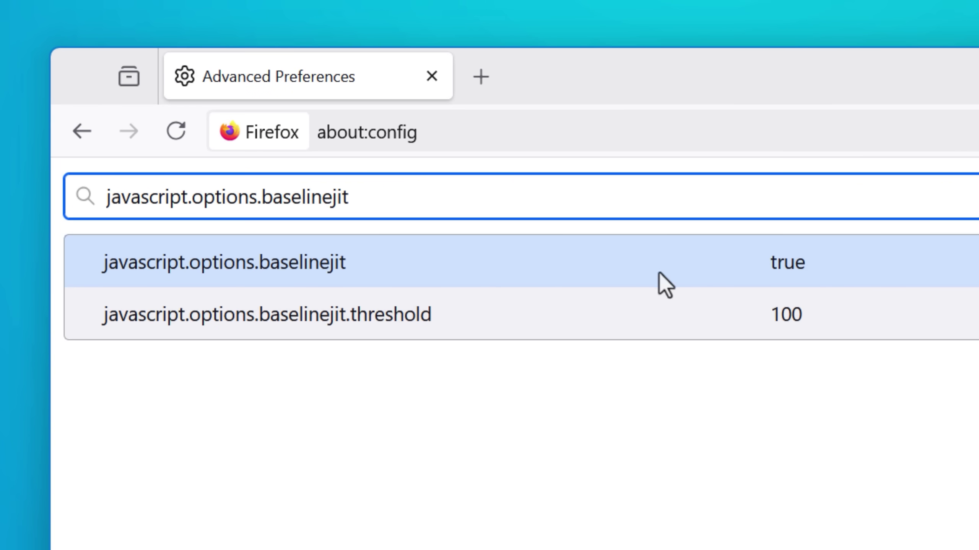
{"action": "double_click", "coordinate": [801, 262]}
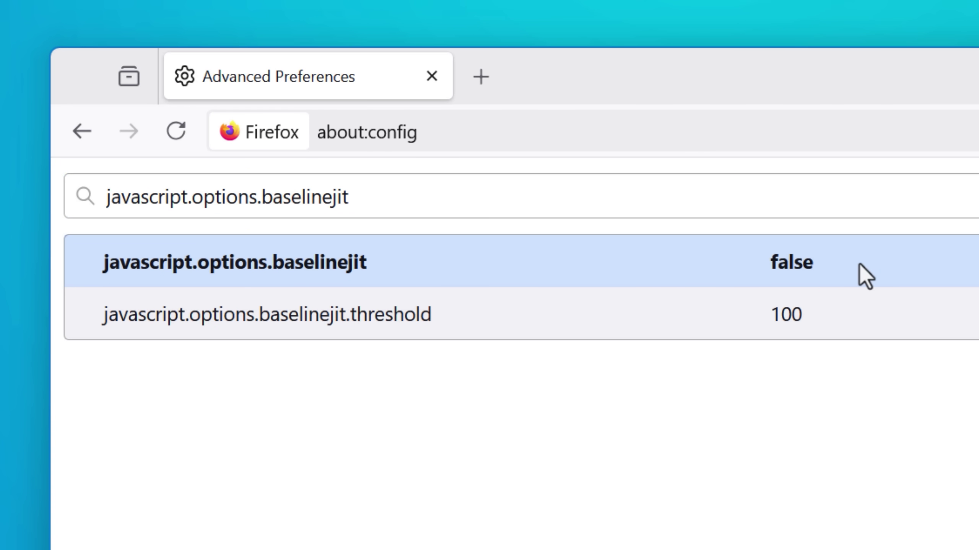
{"action": "left_click_drag", "start_coordinate": [387, 188], "coordinate": [44, 197]}
{"action": "key", "text": "ctrl+c"}
{"action": "key", "text": "super+v"}
{"action": "left_click", "coordinate": [395, 540]}
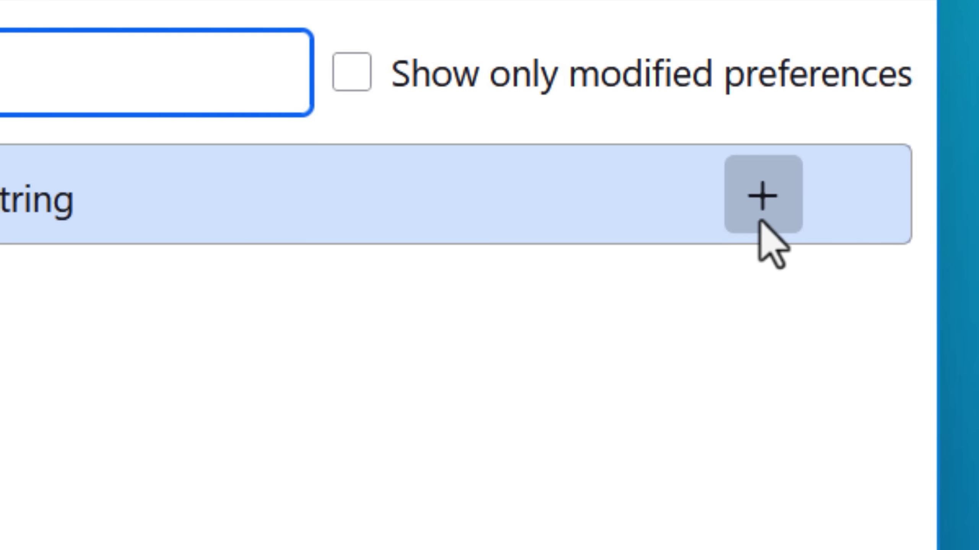
{"action": "left_click", "coordinate": [774, 219]}
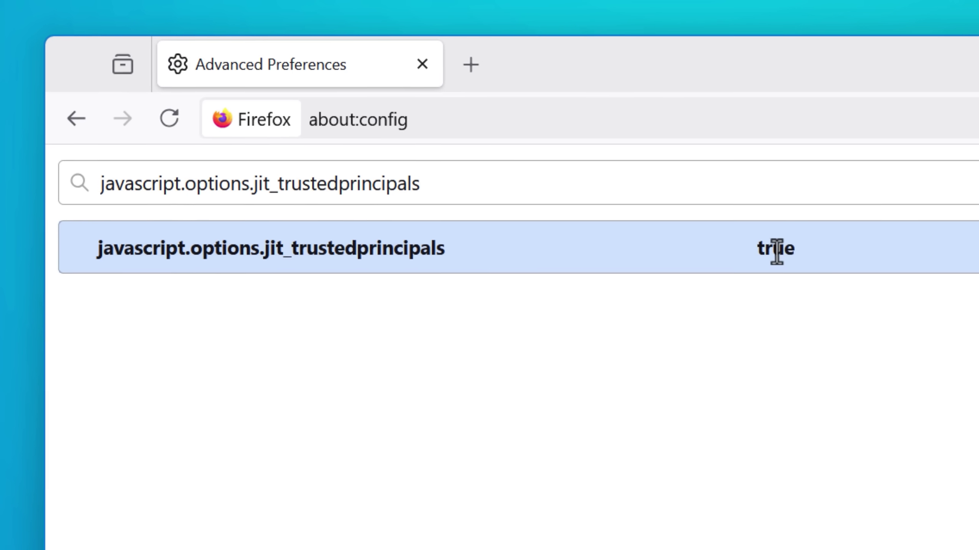
{"action": "double_click", "coordinate": [776, 251]}
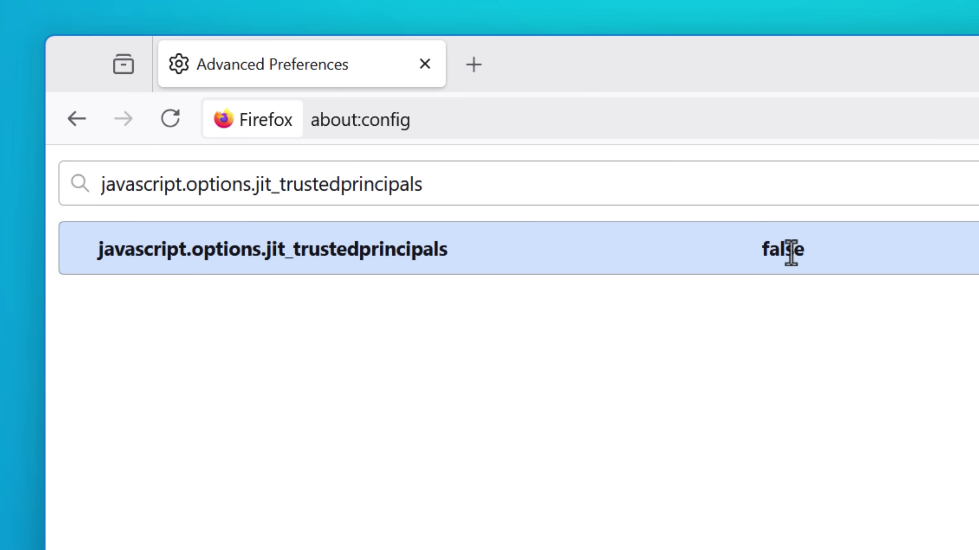